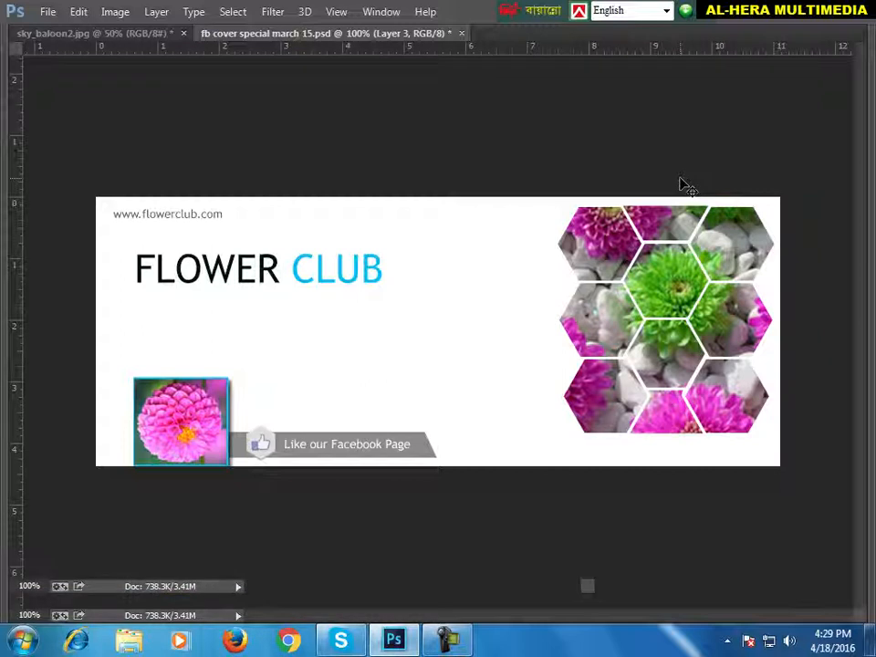
Step: Examine the Flower Club cover layout with the panels hidden and shown, including the hexagonal flower collage
{"action": "key", "text": "Tab"}
{"action": "key", "text": "Tab"}
{"action": "key", "text": "Tab"}
{"action": "key", "text": "Tab"}
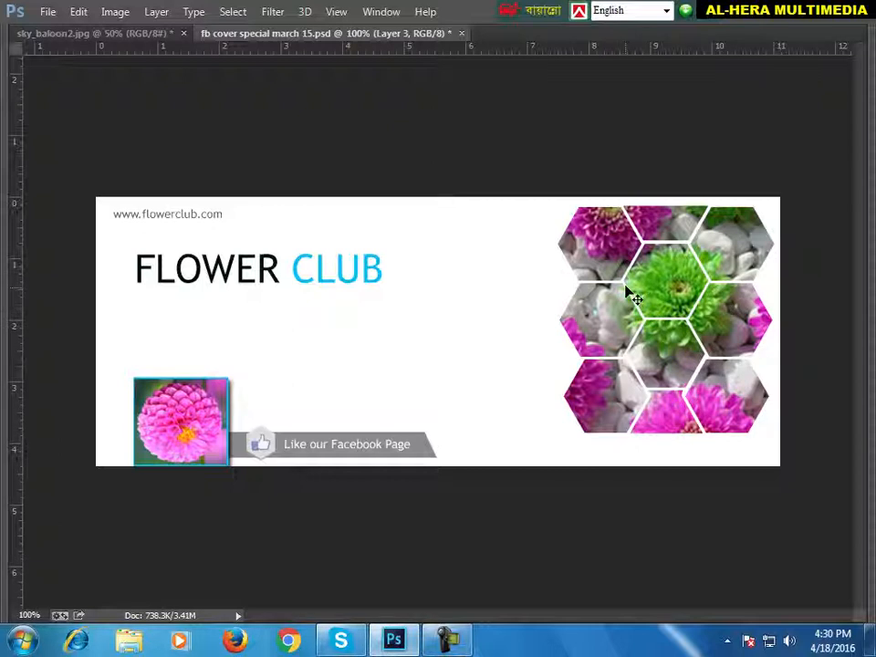
{"action": "key", "text": "Tab"}
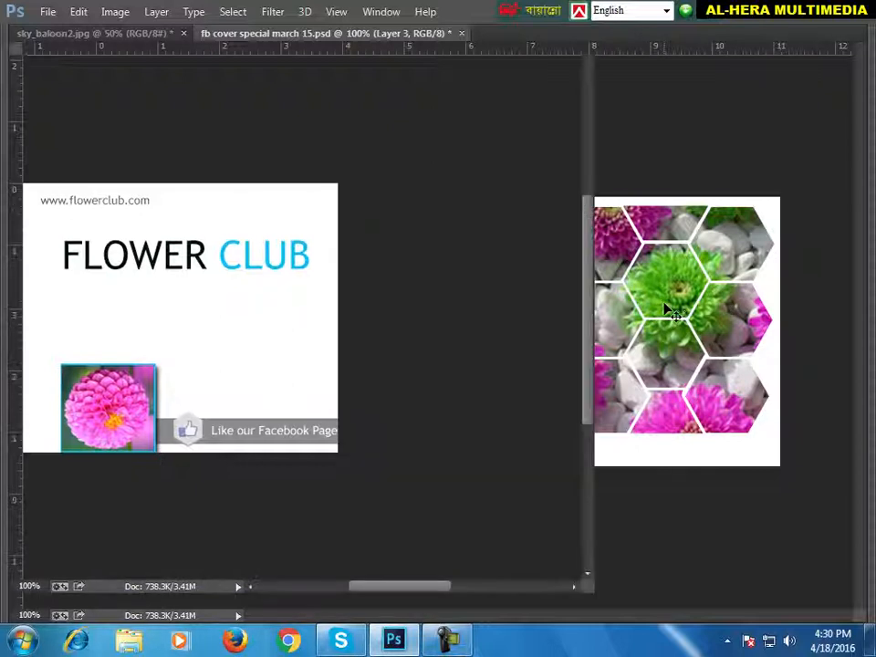
{"action": "key", "text": "Tab"}
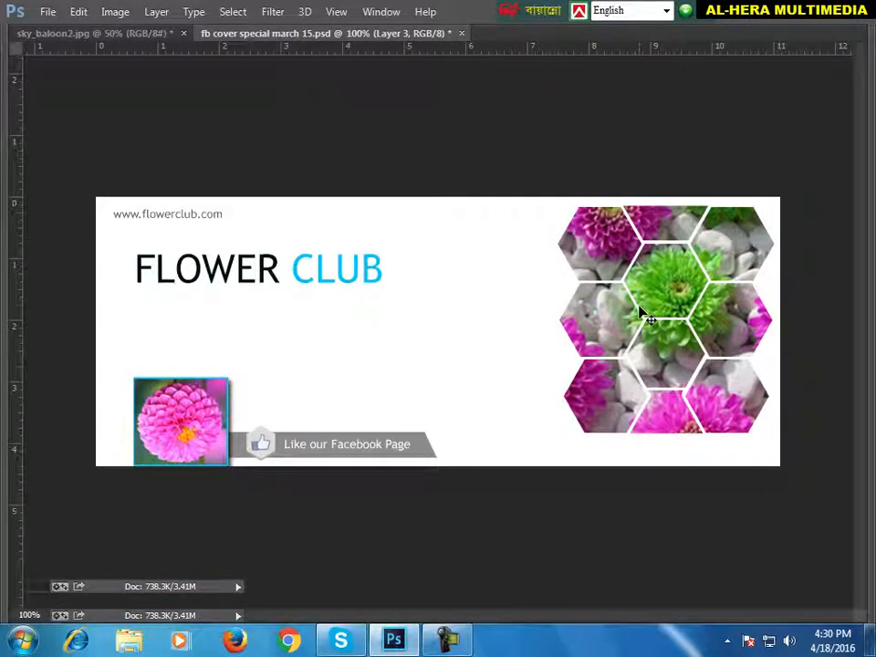
{"action": "key", "text": "Tab"}
{"action": "key", "text": "Tab"}
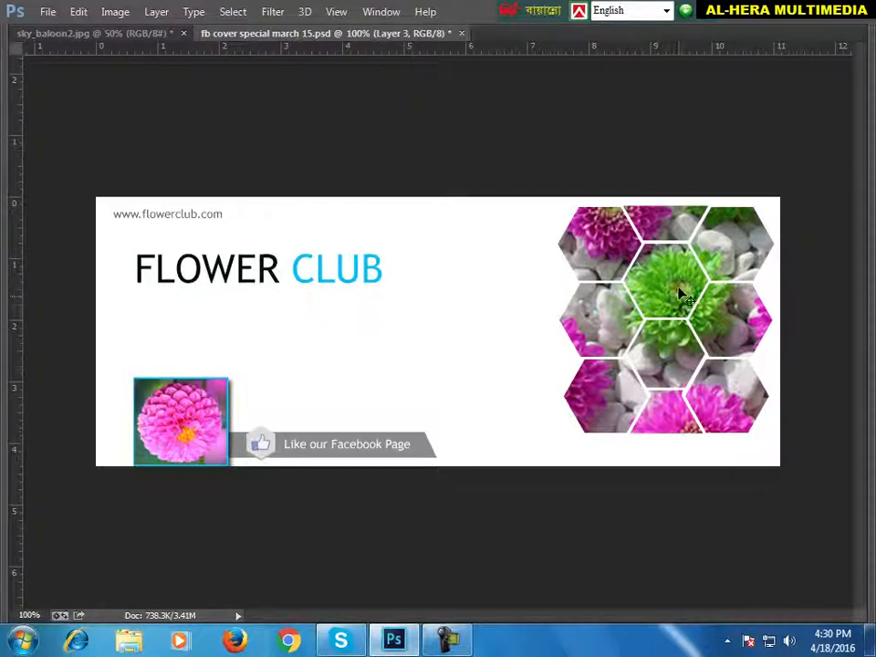
{"action": "key", "text": "Tab"}
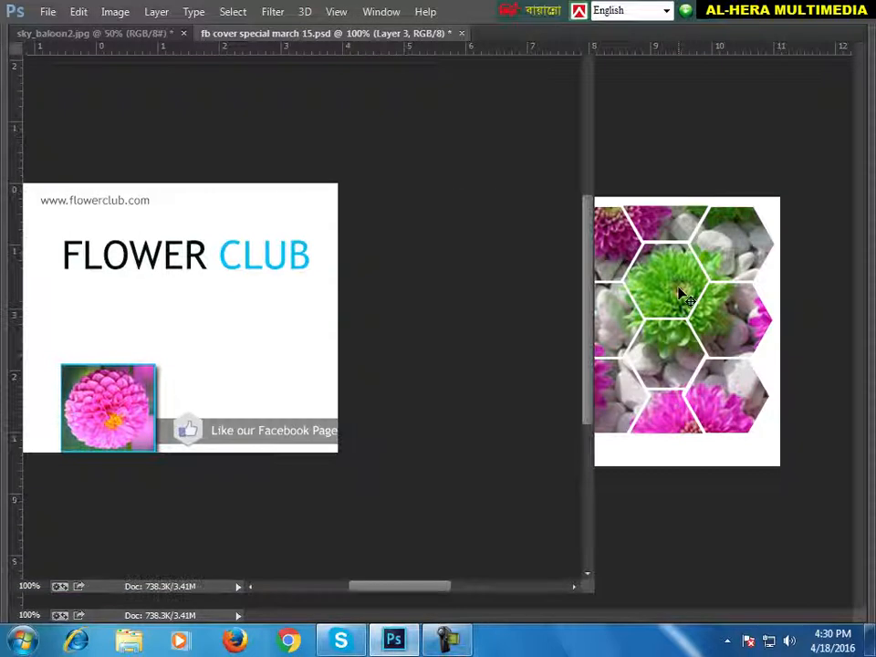
{"action": "key", "text": "Tab"}
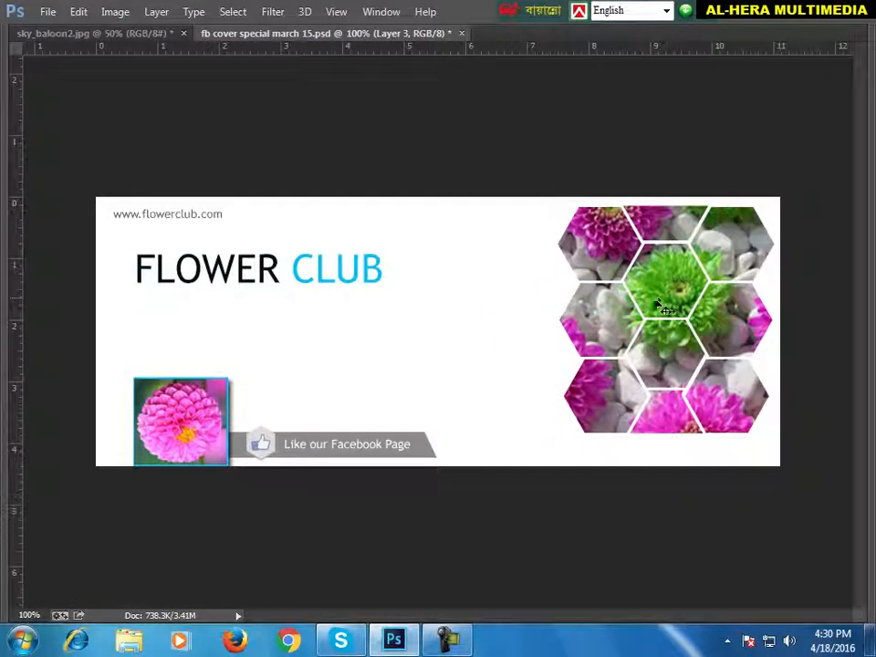
{"action": "key", "text": "Tab"}
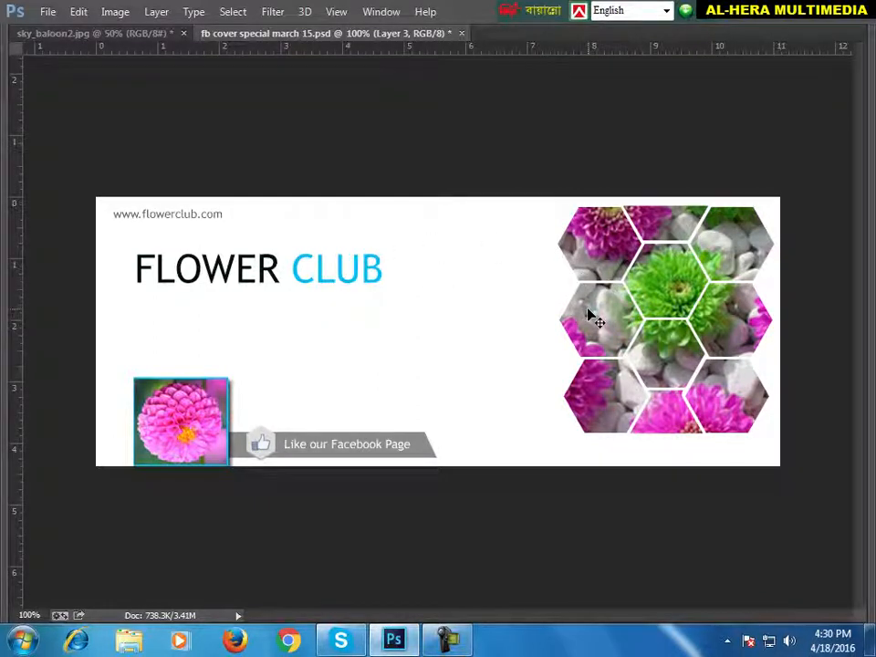
{"action": "key", "text": "Tab"}
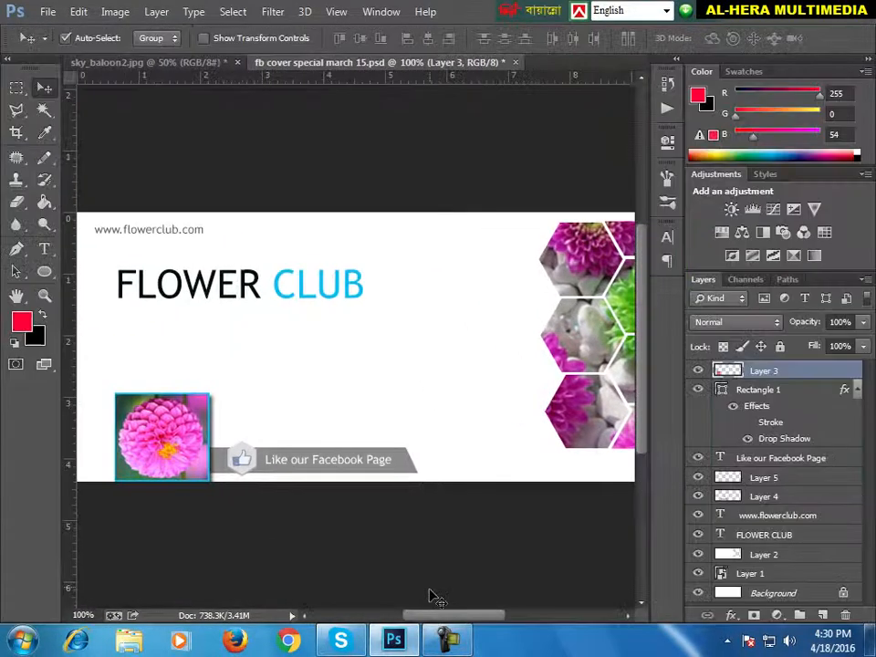
{"action": "left_click_drag", "start_coordinate": [434, 616], "coordinate": [479, 618]}
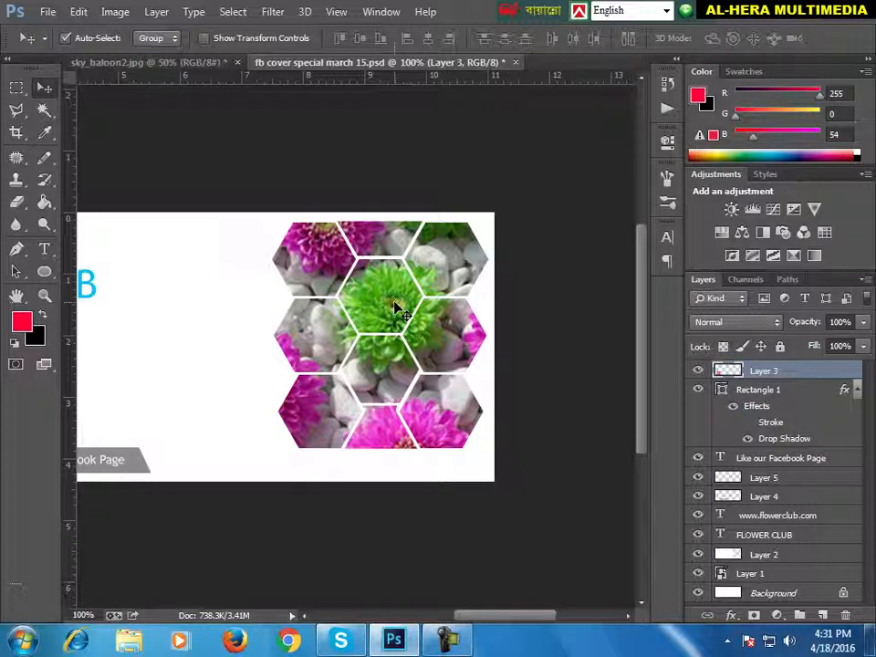
{"action": "key", "text": "Tab"}
{"action": "key", "text": "Tab"}
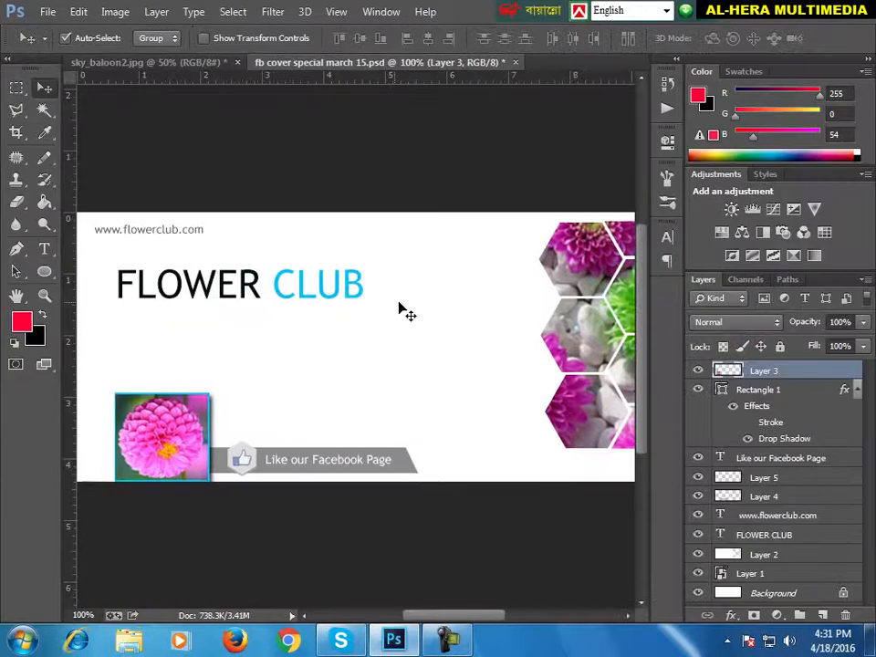
{"action": "left_click_drag", "start_coordinate": [439, 618], "coordinate": [473, 619]}
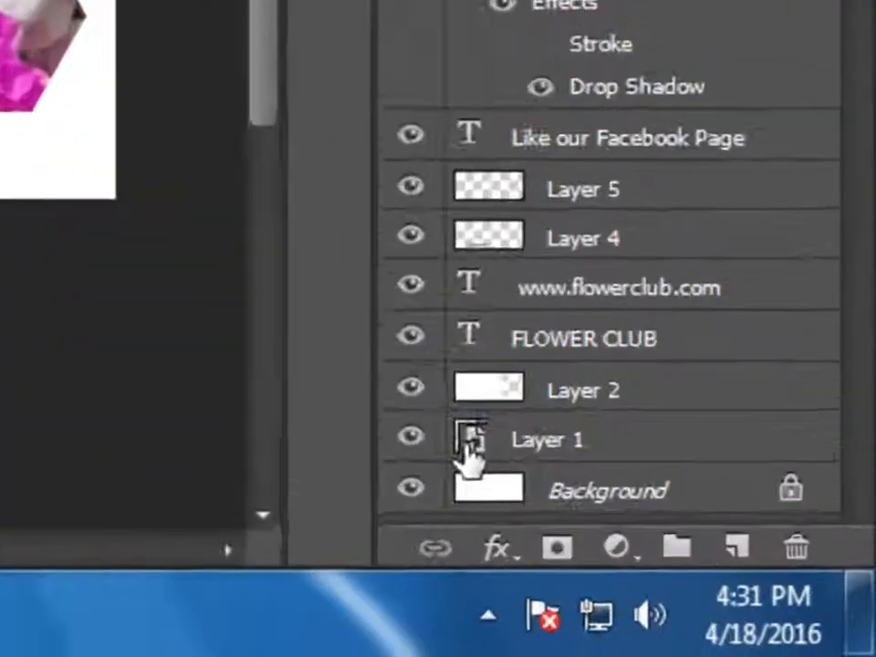
Step: Open the smart object contents of Layer 1, which holds the hexagon collage picture
{"action": "left_click", "coordinate": [764, 573]}
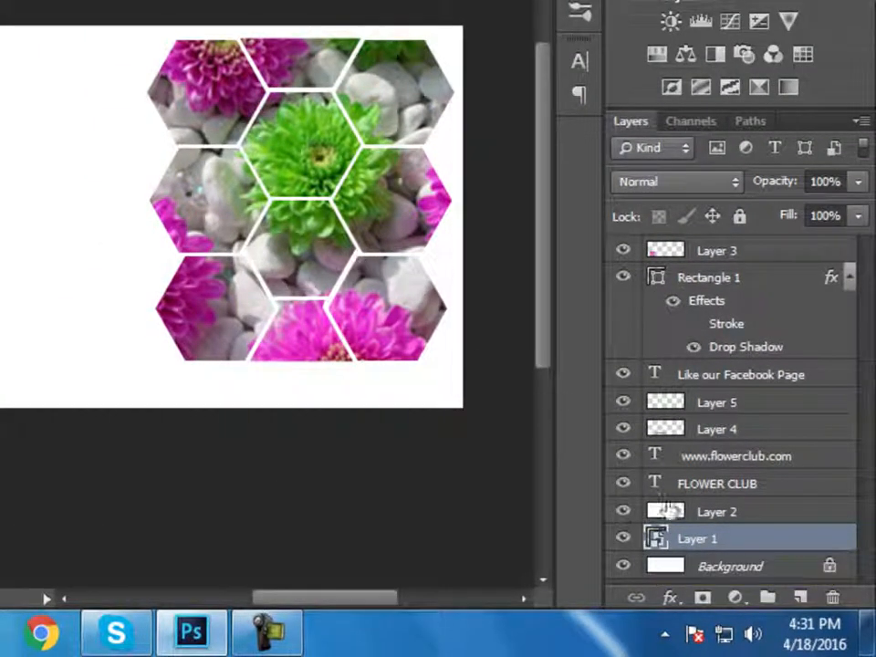
{"action": "double_click", "coordinate": [657, 539]}
{"action": "left_click", "coordinate": [306, 108]}
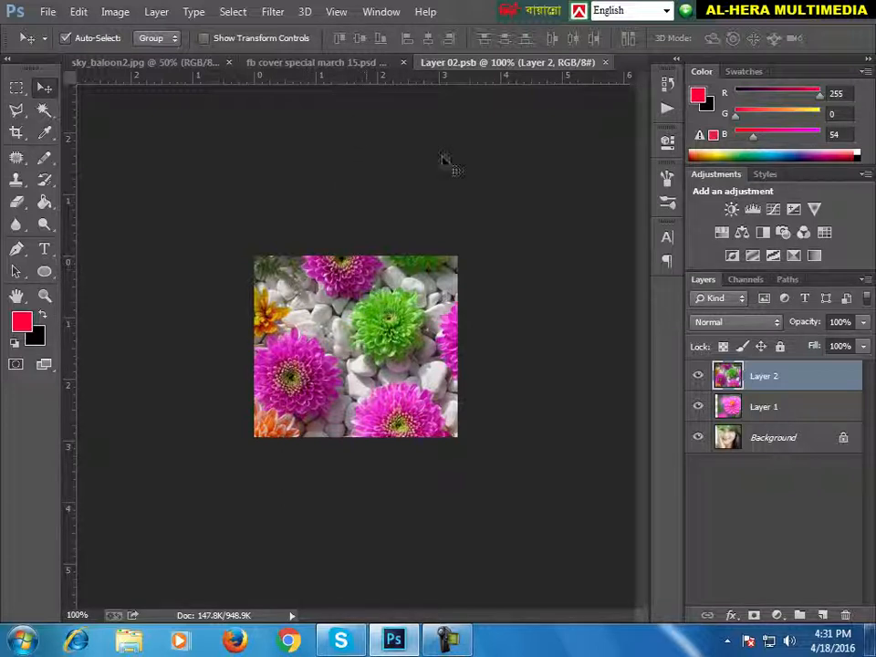
Step: Open a replacement picture from the Desktop folder for the collage
{"action": "left_click", "coordinate": [47, 11]}
{"action": "left_click", "coordinate": [100, 47]}
{"action": "left_click_drag", "start_coordinate": [331, 115], "coordinate": [357, 324]}
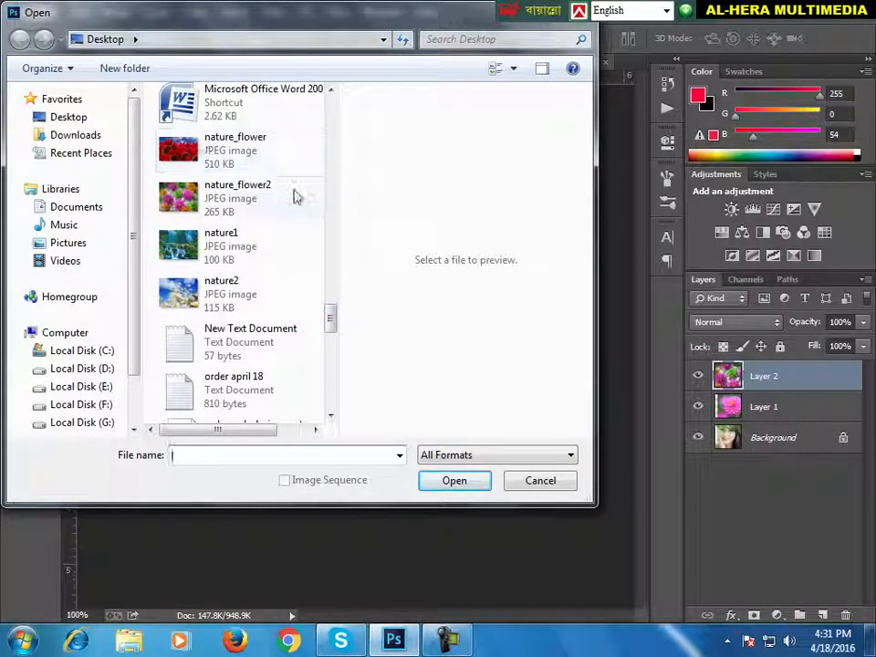
{"action": "double_click", "coordinate": [199, 155]}
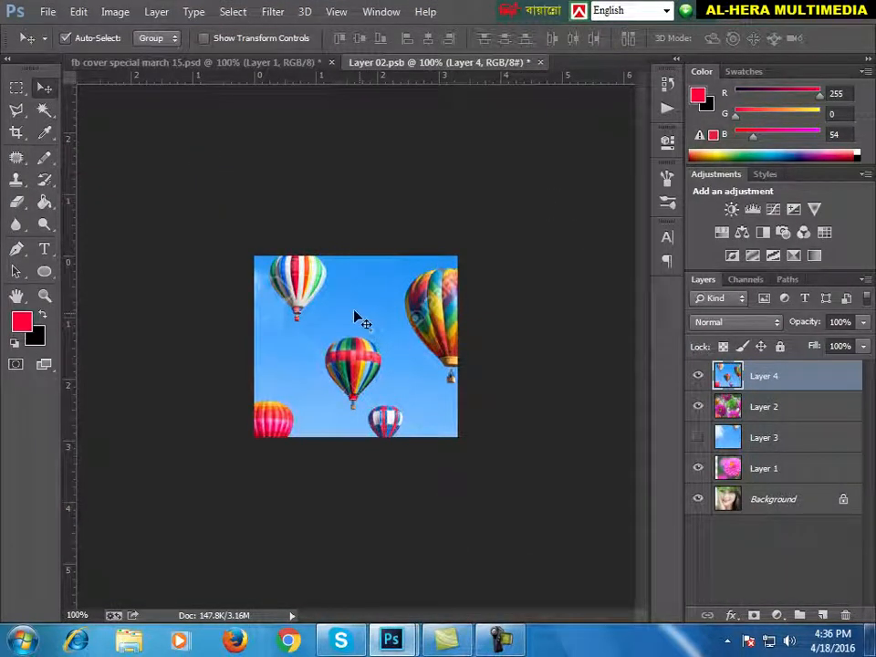
Step: Compare the collage contents with Layer 4's balloon picture hidden and shown, and save and close Layer 02.psb
{"action": "left_click", "coordinate": [698, 376]}
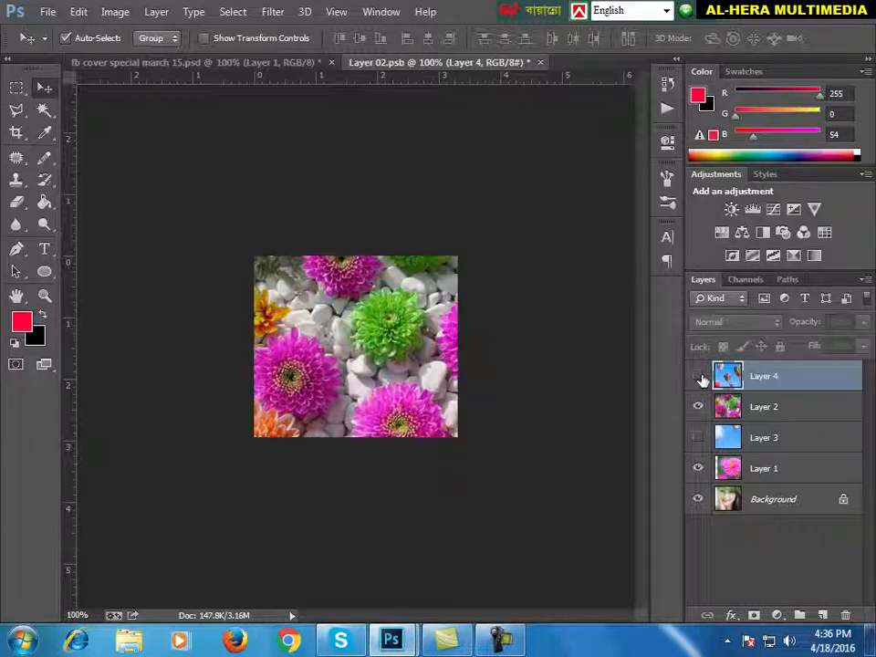
{"action": "left_click", "coordinate": [698, 376]}
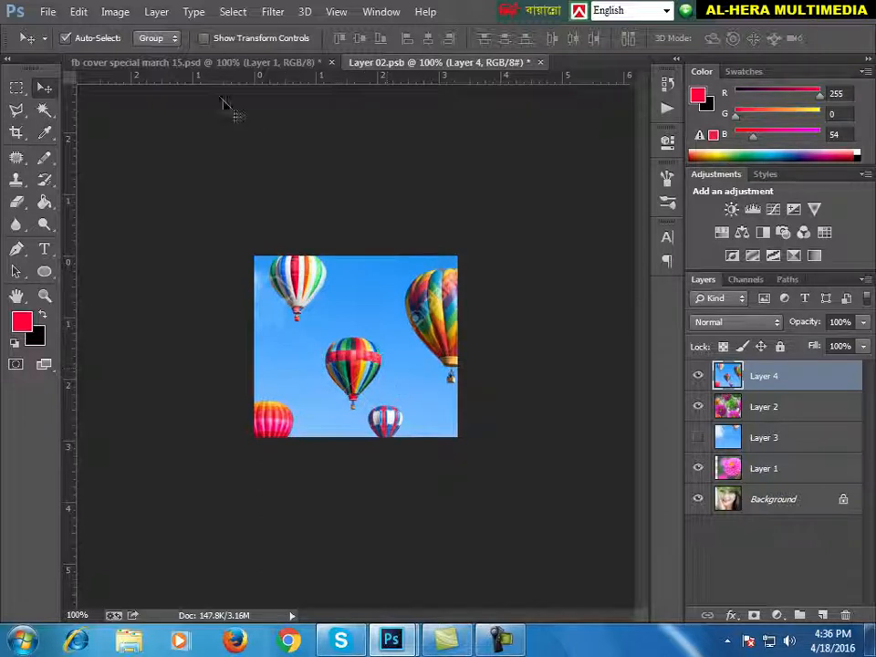
{"action": "left_click", "coordinate": [48, 13]}
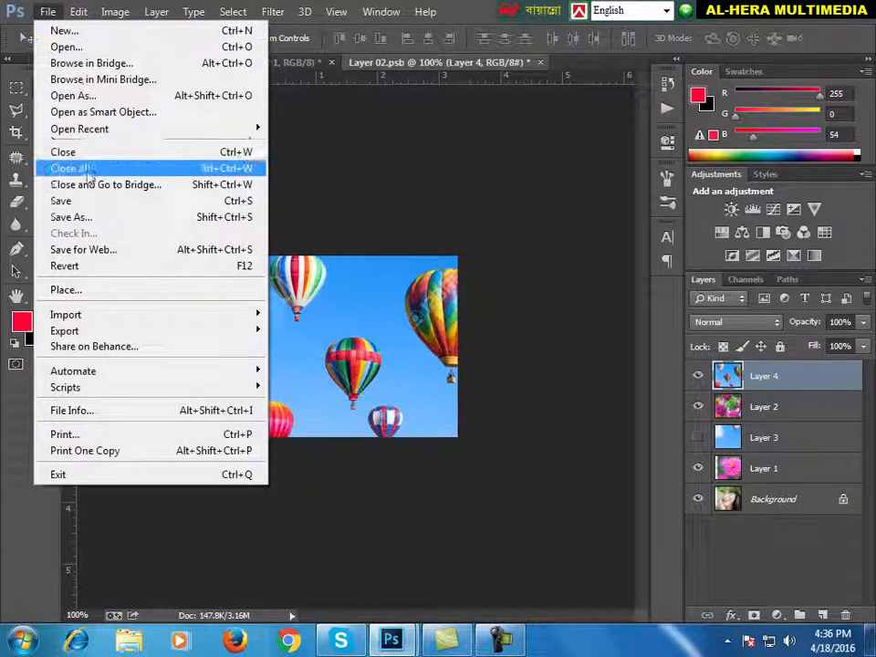
{"action": "left_click", "coordinate": [169, 198]}
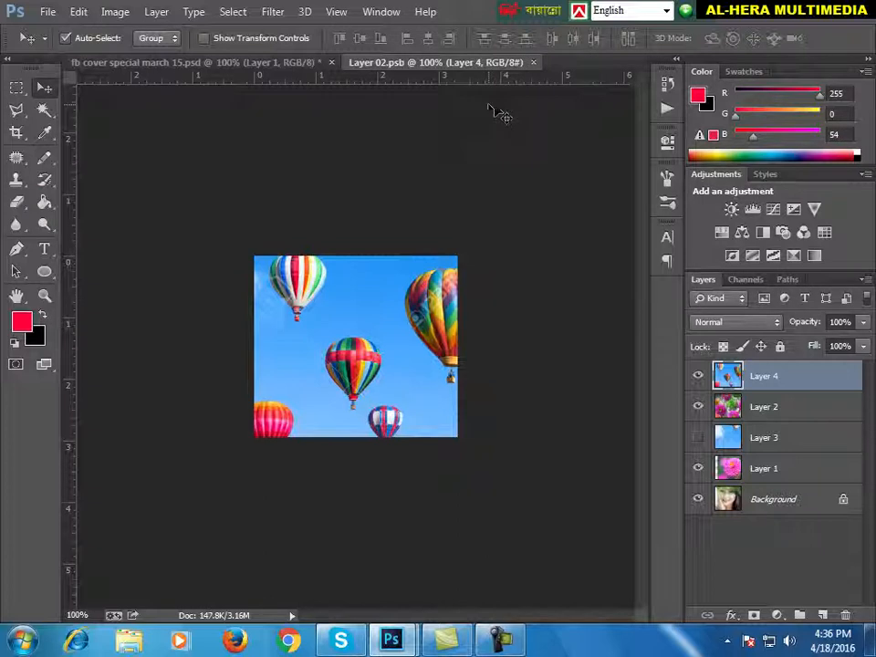
{"action": "left_click", "coordinate": [533, 62]}
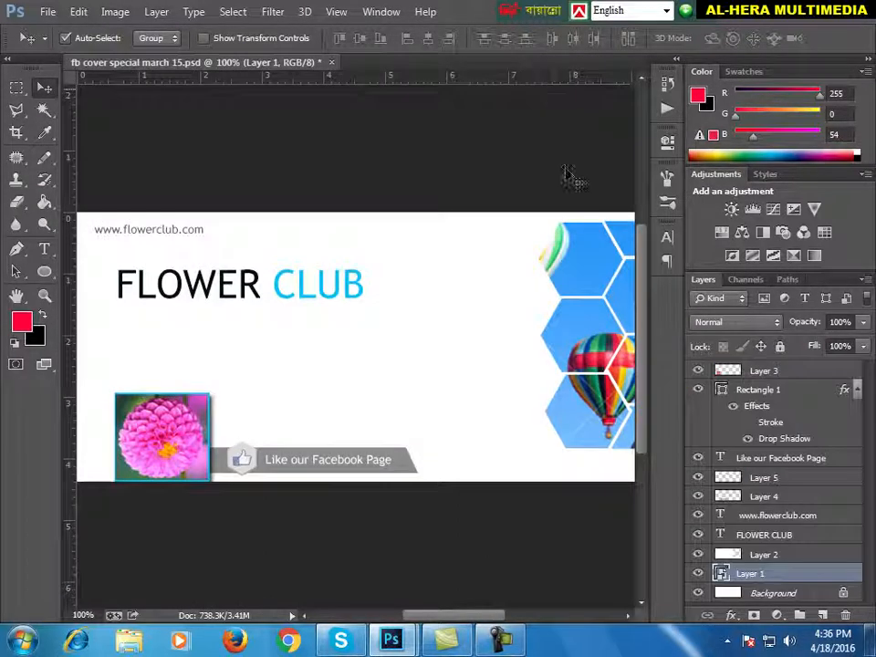
{"action": "left_click_drag", "start_coordinate": [511, 611], "coordinate": [538, 613]}
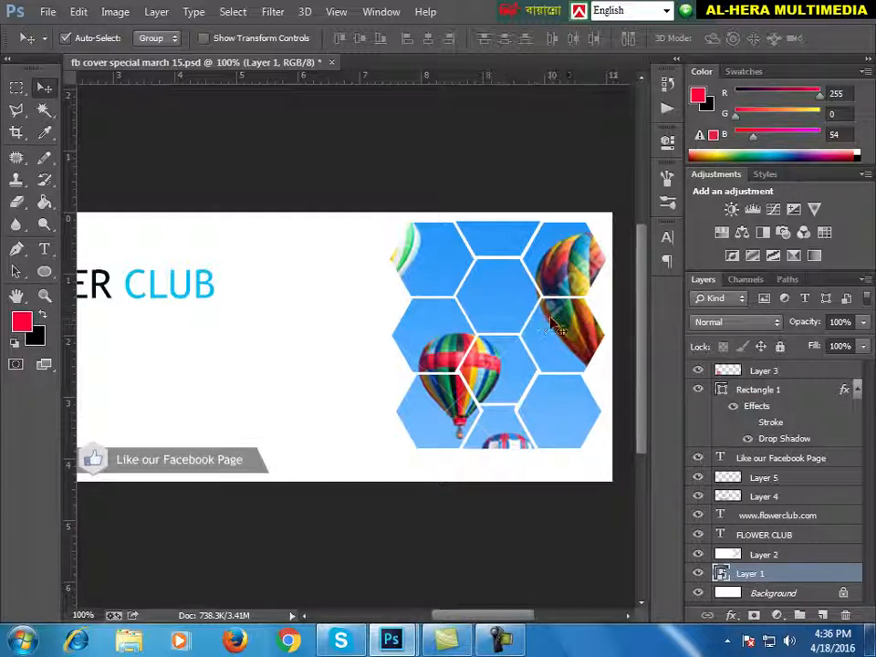
{"action": "key", "text": "Tab"}
{"action": "key", "text": "Tab"}
{"action": "key", "text": "Tab"}
{"action": "key", "text": "Tab"}
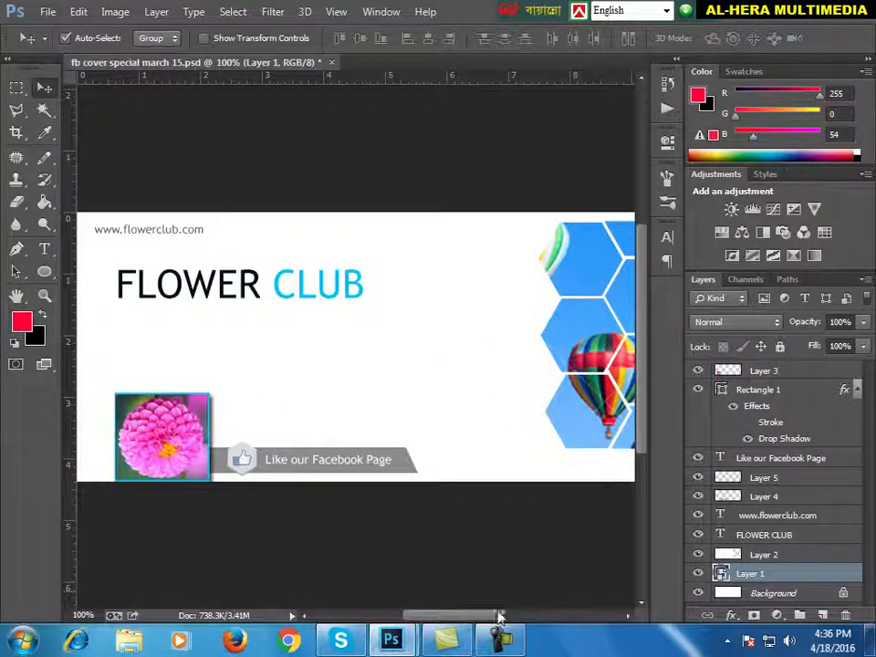
Step: Convert Layer 3, the pink flower picture beside the Facebook banner, to a smart object
{"action": "left_click_drag", "start_coordinate": [497, 623], "coordinate": [480, 618]}
{"action": "left_click", "coordinate": [215, 454]}
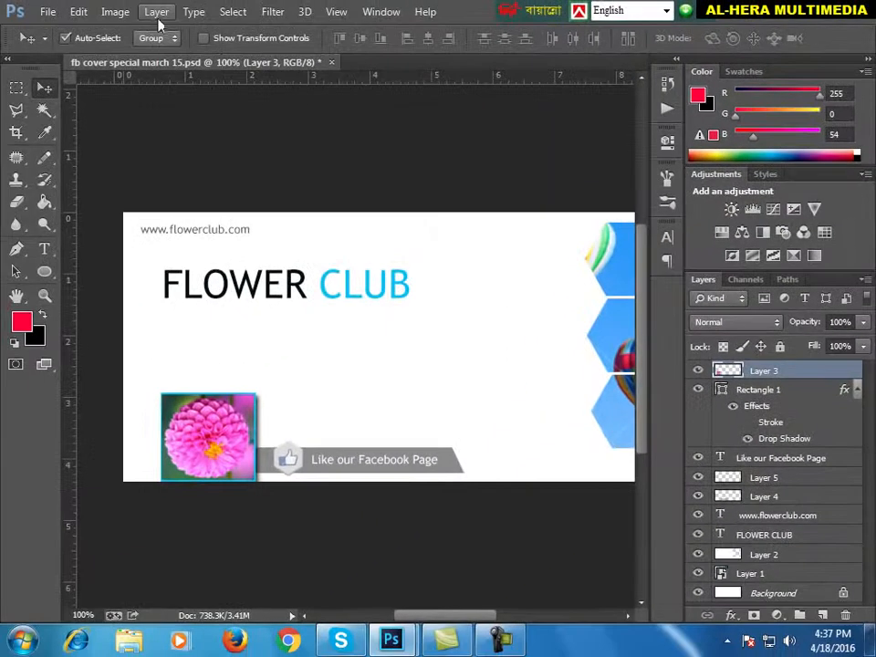
{"action": "left_click", "coordinate": [153, 15]}
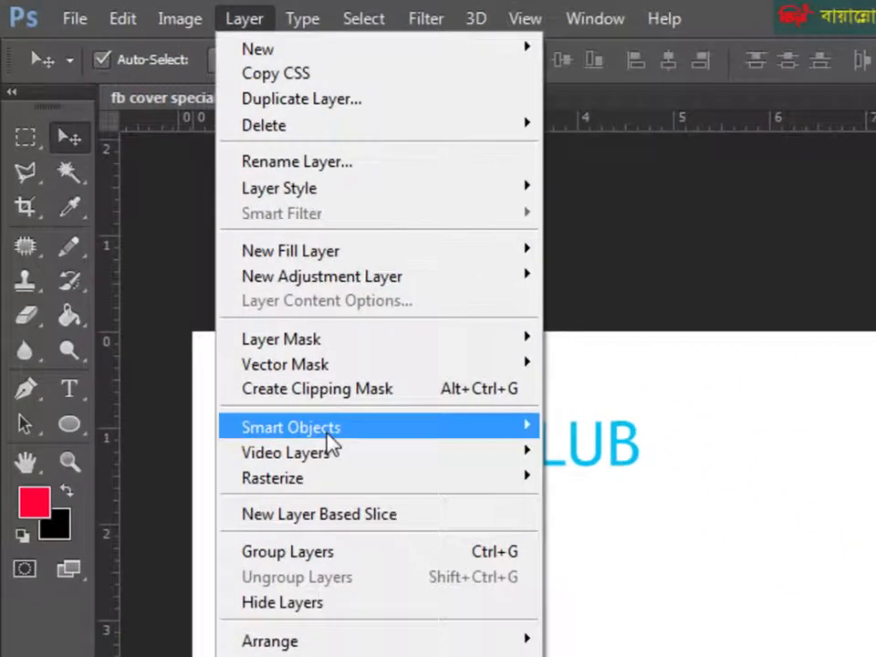
{"action": "mouse_move", "coordinate": [212, 278]}
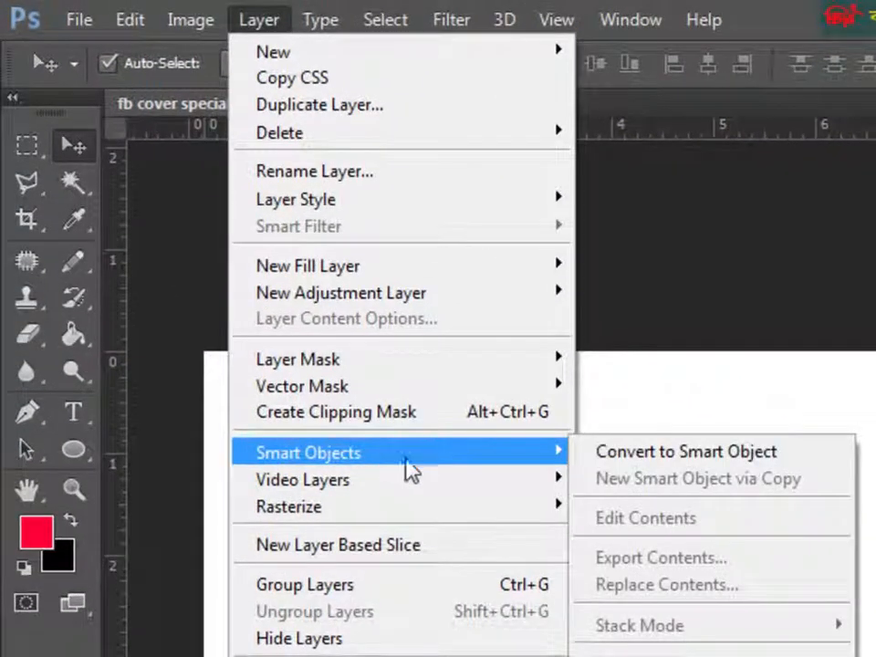
{"action": "left_click", "coordinate": [705, 461]}
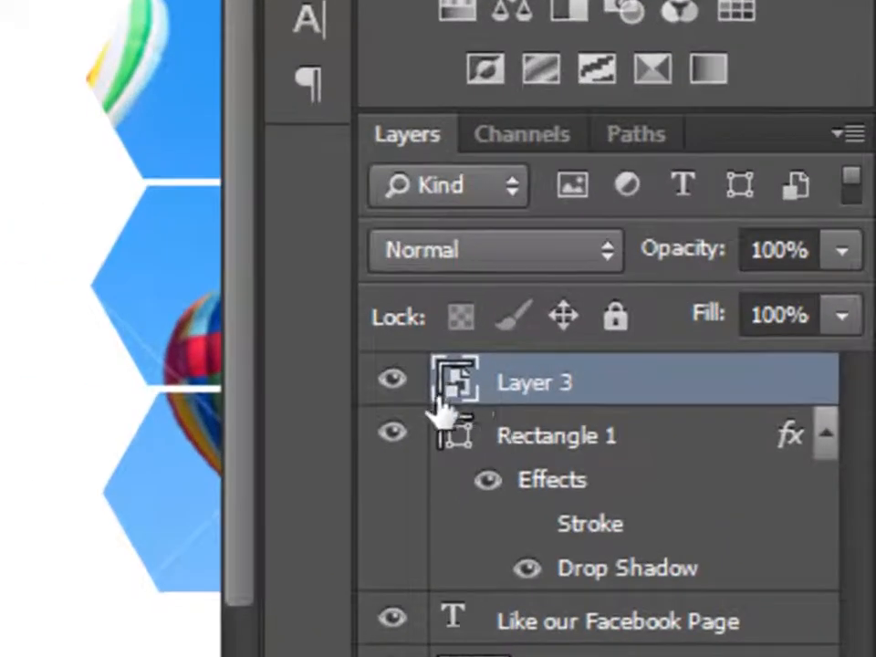
{"action": "key", "text": "ctrl+z"}
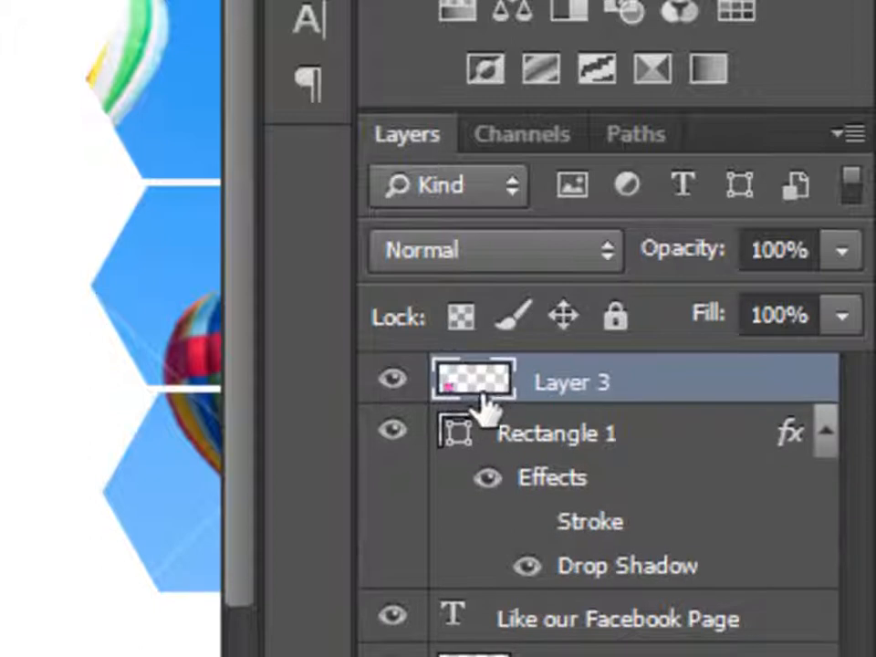
{"action": "key", "text": "ctrl+z"}
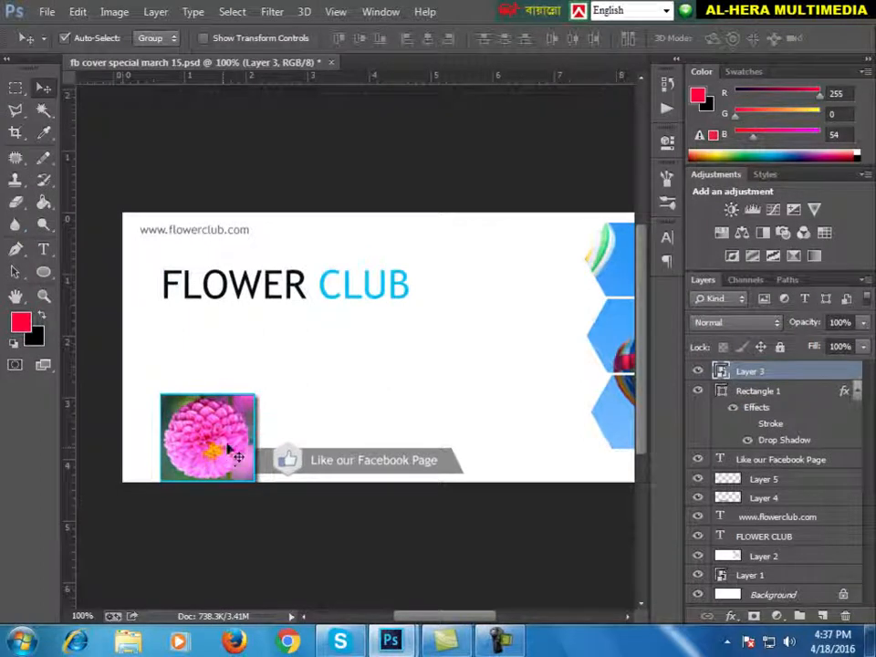
Step: Open Layer 3's smart object contents and paste in the selected yellow striped balloon from sky_baloon2.jpg
{"action": "double_click", "coordinate": [720, 371]}
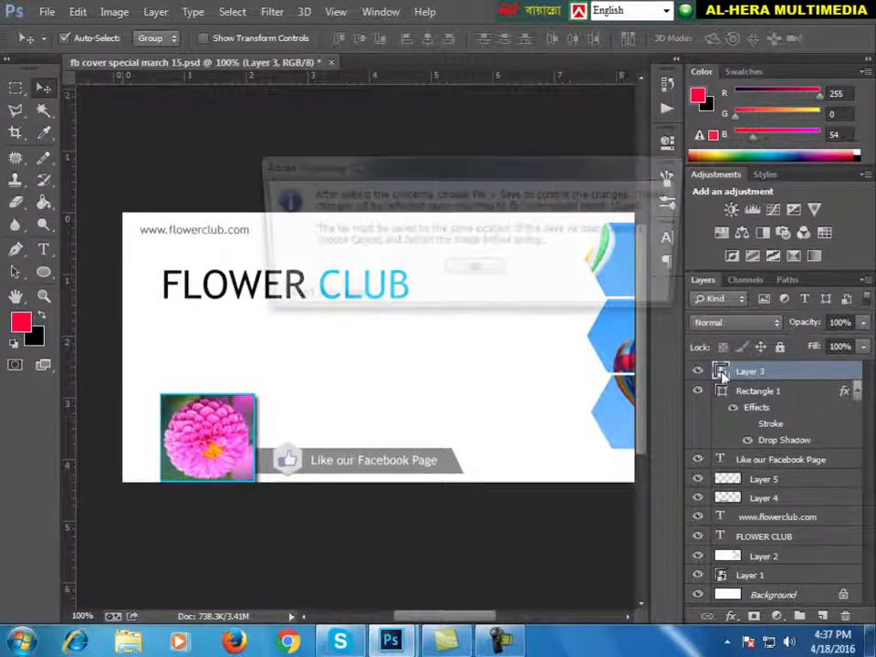
{"action": "left_click", "coordinate": [476, 271]}
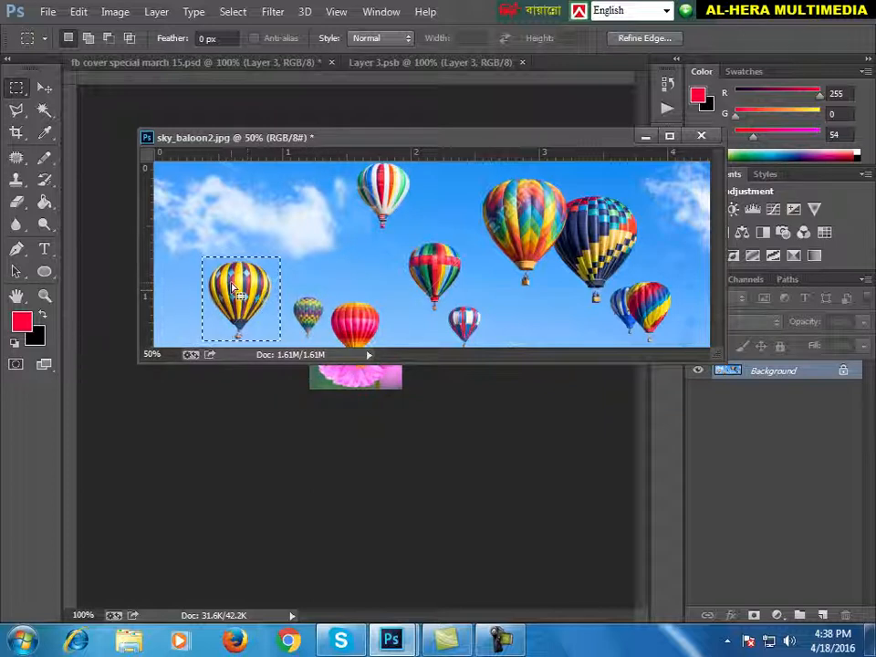
{"action": "left_click", "coordinate": [646, 137]}
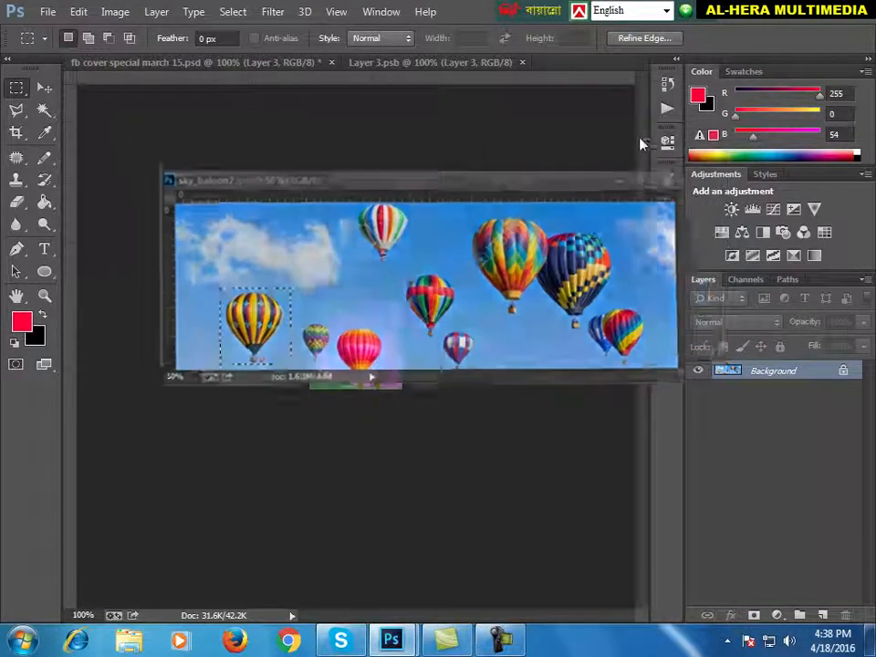
{"action": "key", "text": "ctrl+v"}
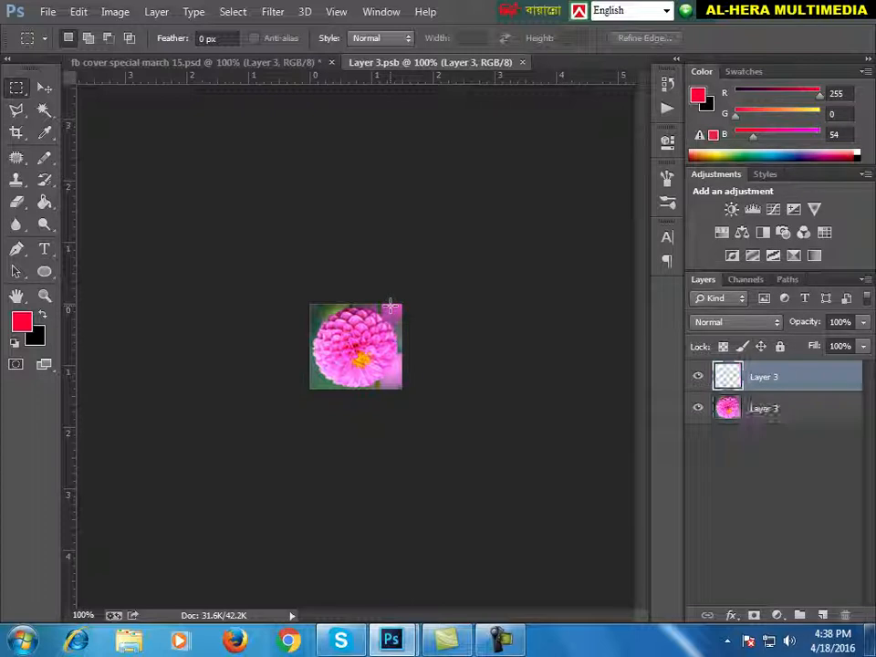
Step: Scale down the pasted balloon with Free Transform so the whole balloon fits the small square canvas
{"action": "left_click", "coordinate": [50, 89]}
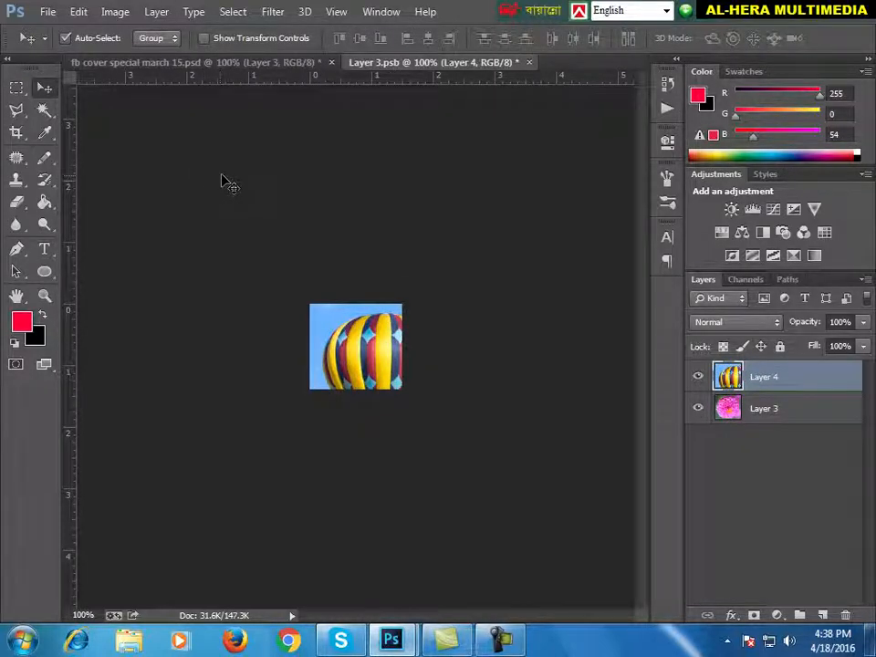
{"action": "key", "text": "ctrl+t"}
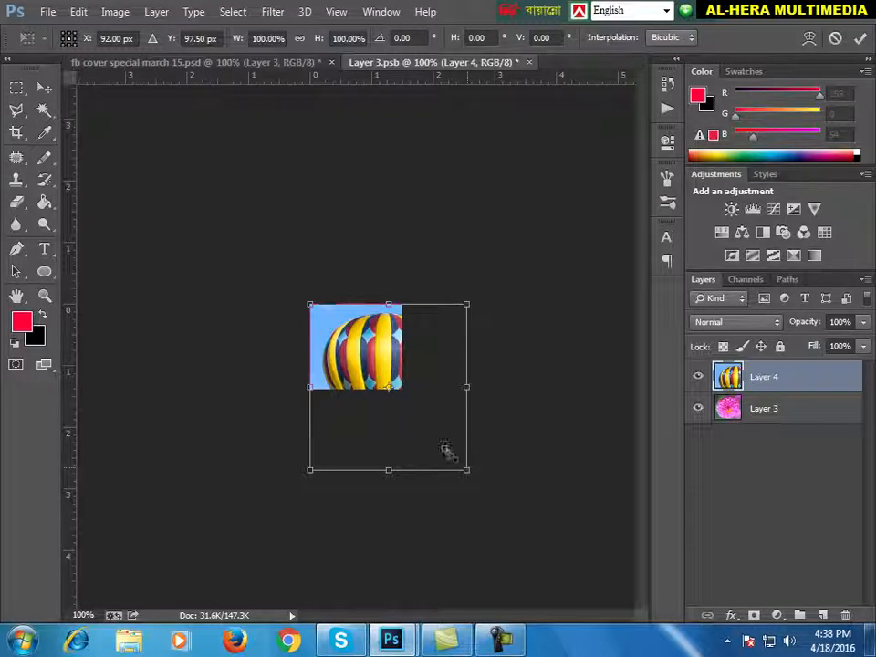
{"action": "key", "text": "Return"}
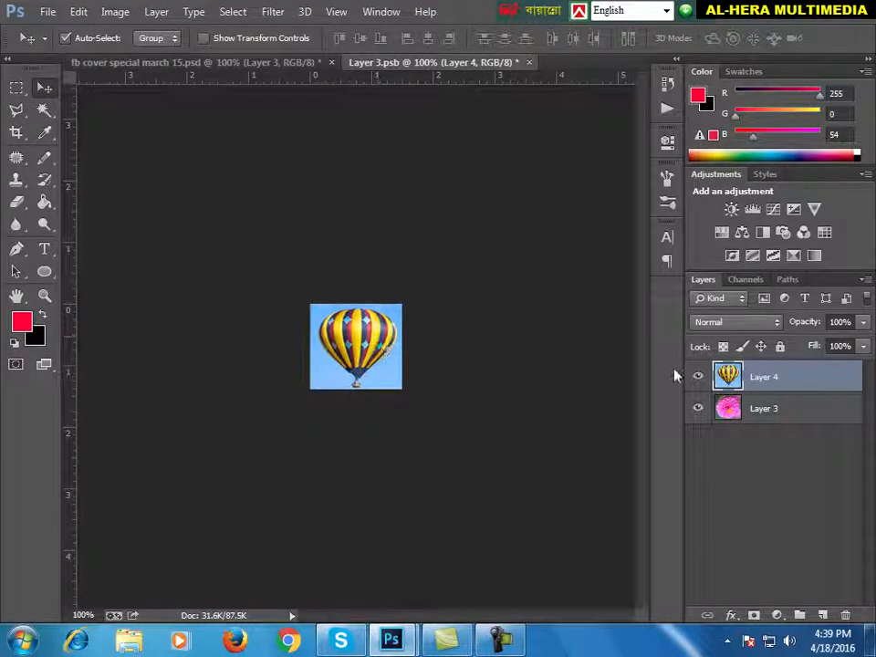
Step: Compare Layer 3.psb with its balloon layer hidden and shown, and save and close it to update the cover
{"action": "left_click", "coordinate": [697, 375]}
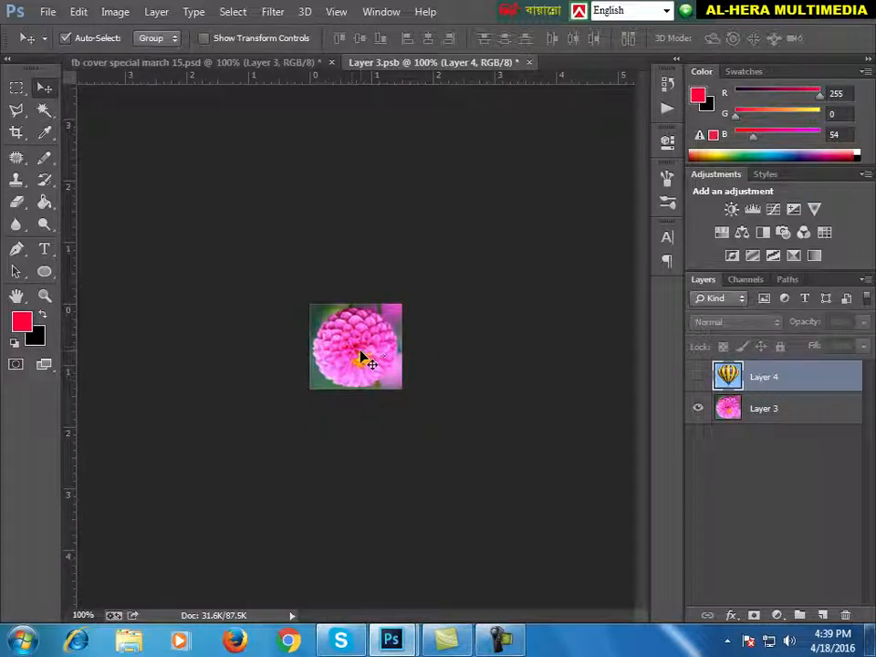
{"action": "left_click", "coordinate": [696, 378]}
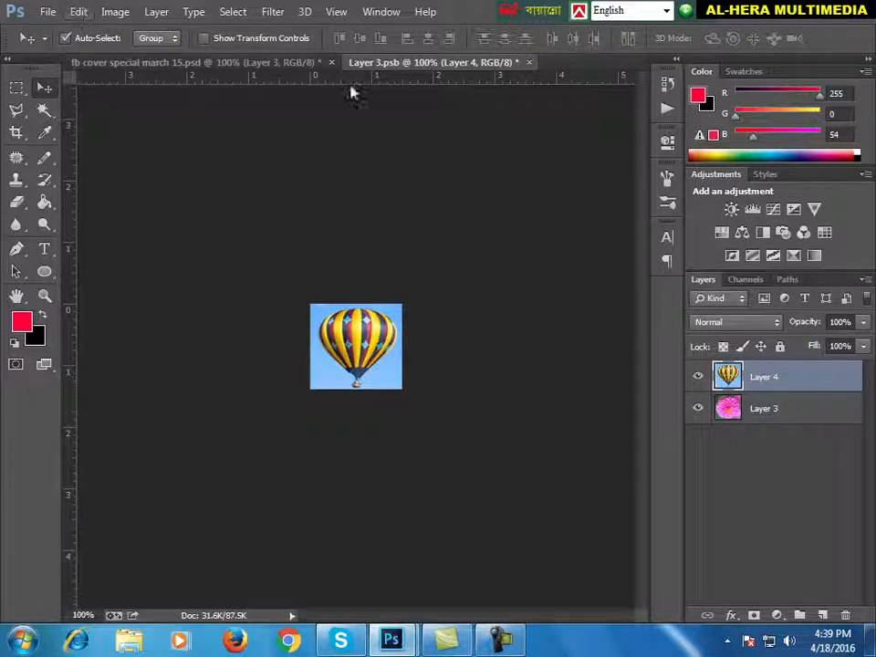
{"action": "left_click", "coordinate": [528, 62]}
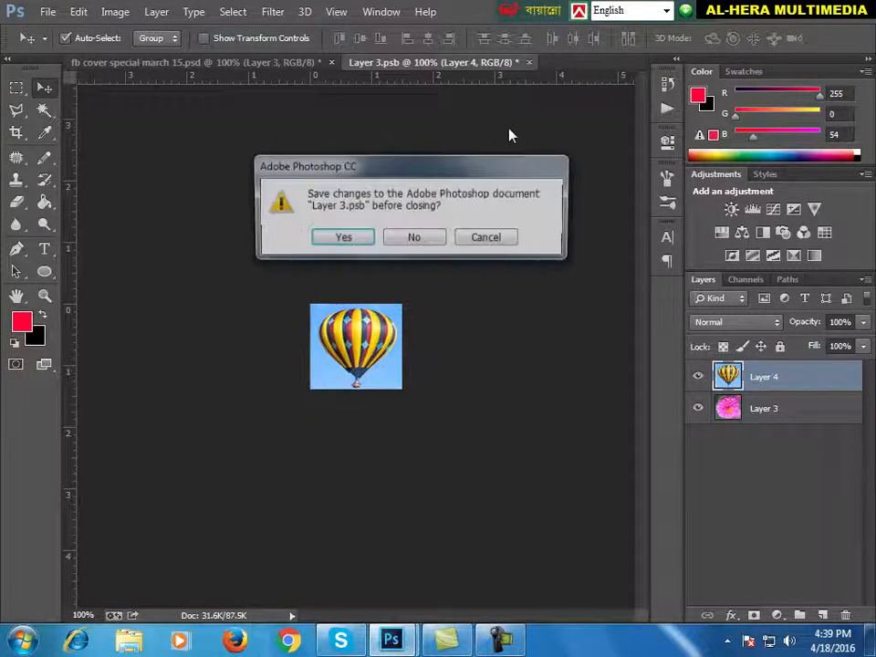
{"action": "left_click", "coordinate": [341, 238]}
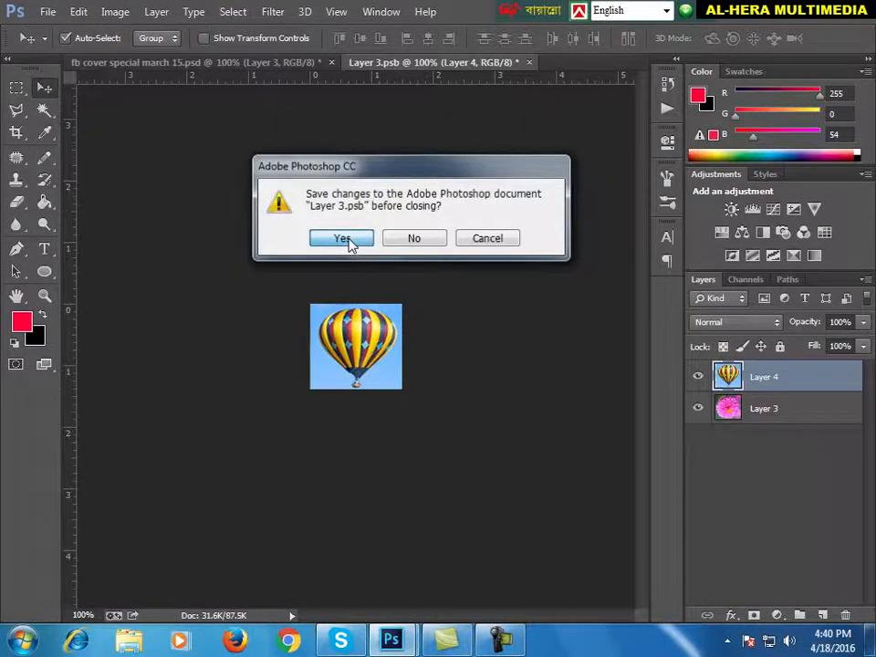
{"action": "key", "text": "Tab"}
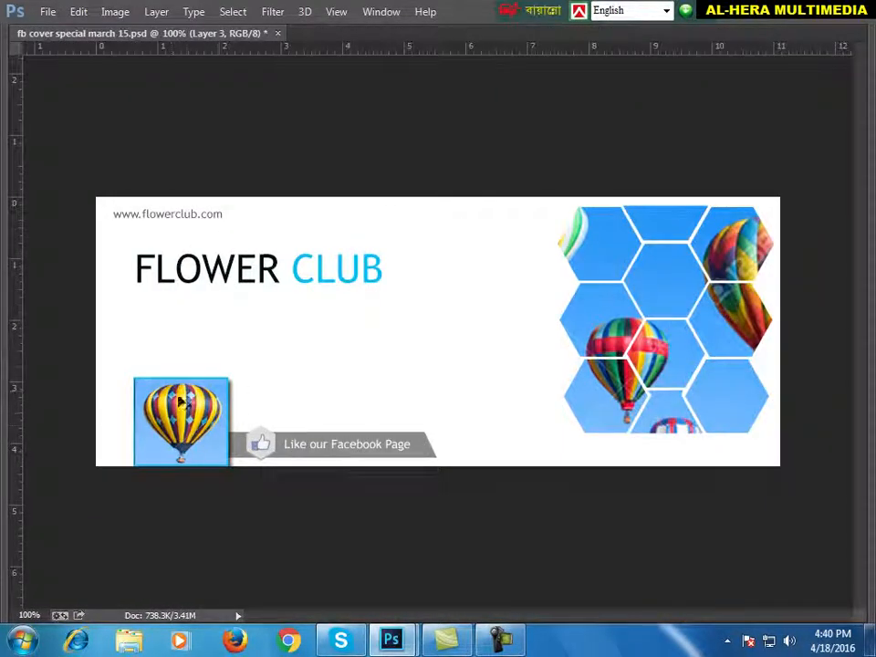
{"action": "key", "text": "Tab"}
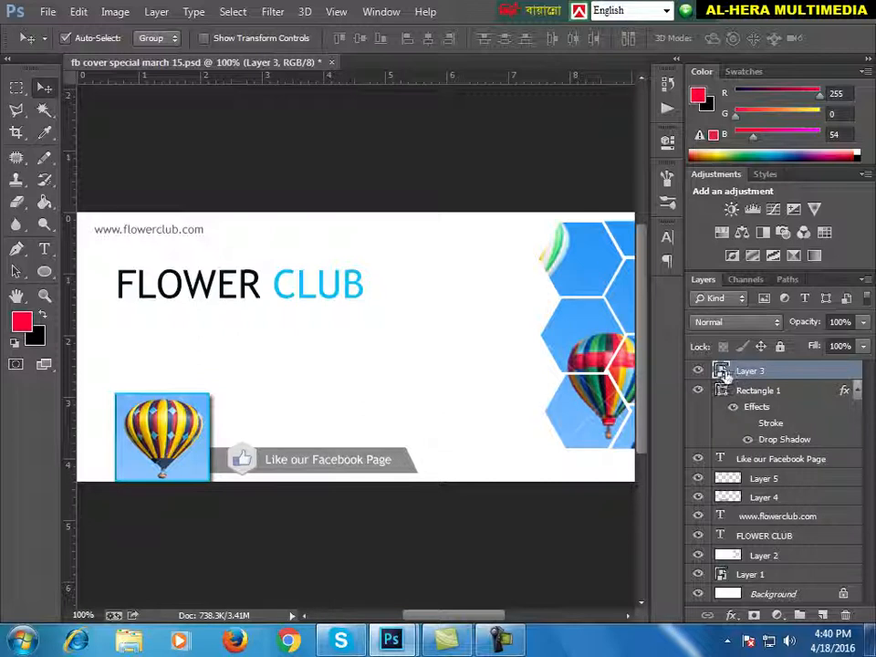
Step: Reopen Layer 3's smart object contents and return to the cover document to check the whole banner without panels
{"action": "double_click", "coordinate": [721, 371]}
{"action": "left_click", "coordinate": [475, 271]}
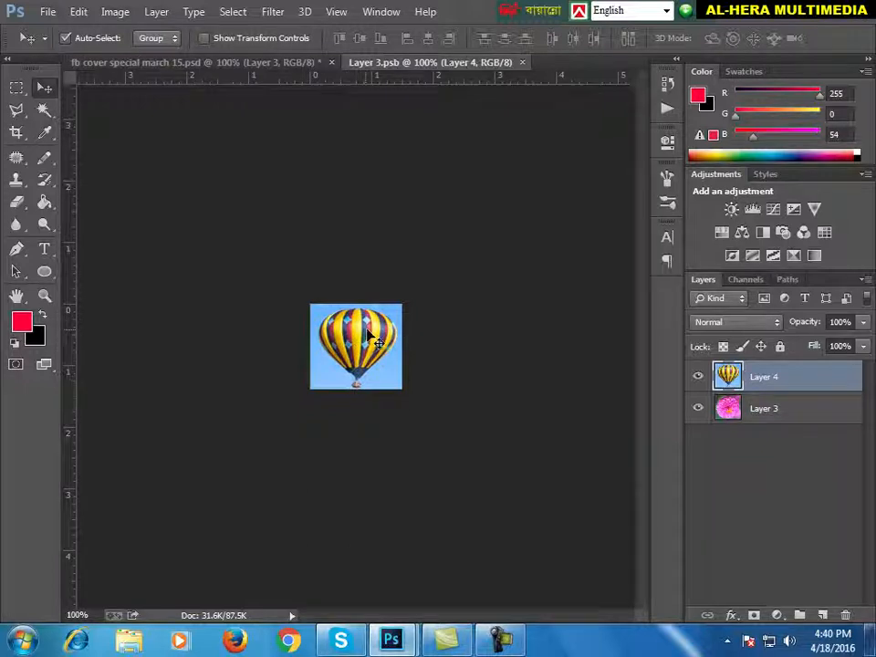
{"action": "left_click", "coordinate": [284, 70]}
{"action": "key", "text": "Tab"}
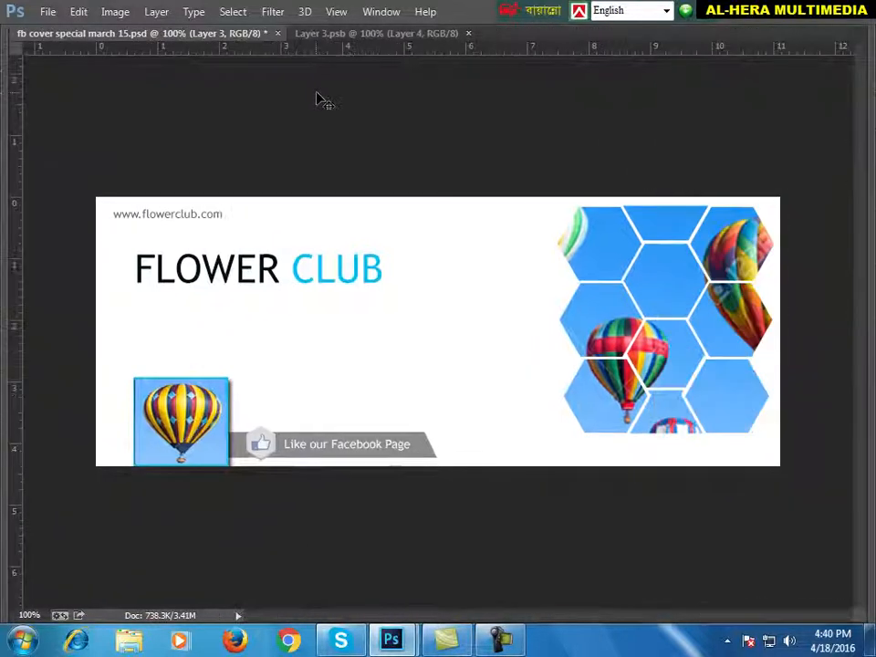
{"action": "key", "text": "Tab"}
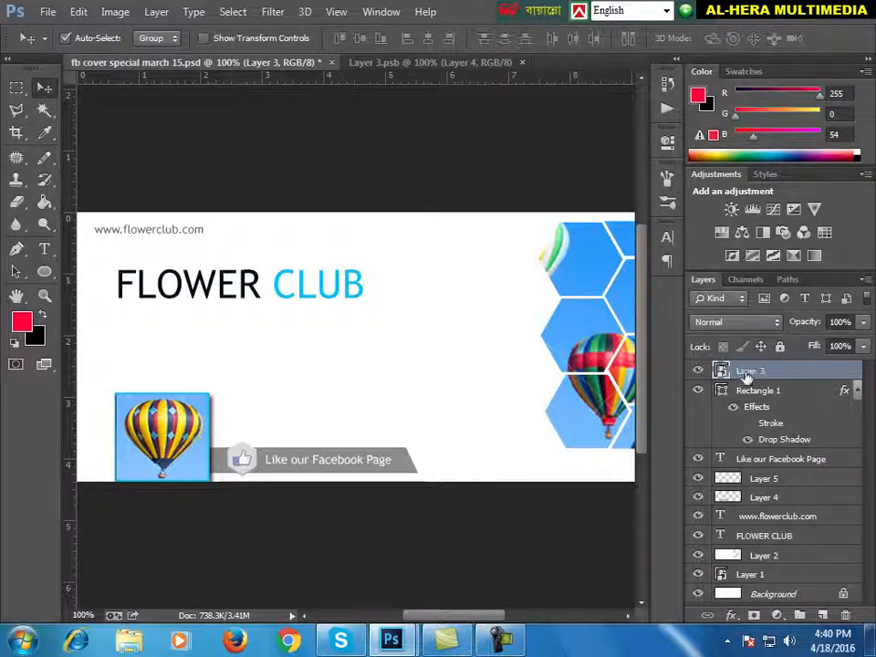
Step: Review the smart object commands offered for Layer 3 and view the full cover with the panels hidden
{"action": "left_click", "coordinate": [155, 13]}
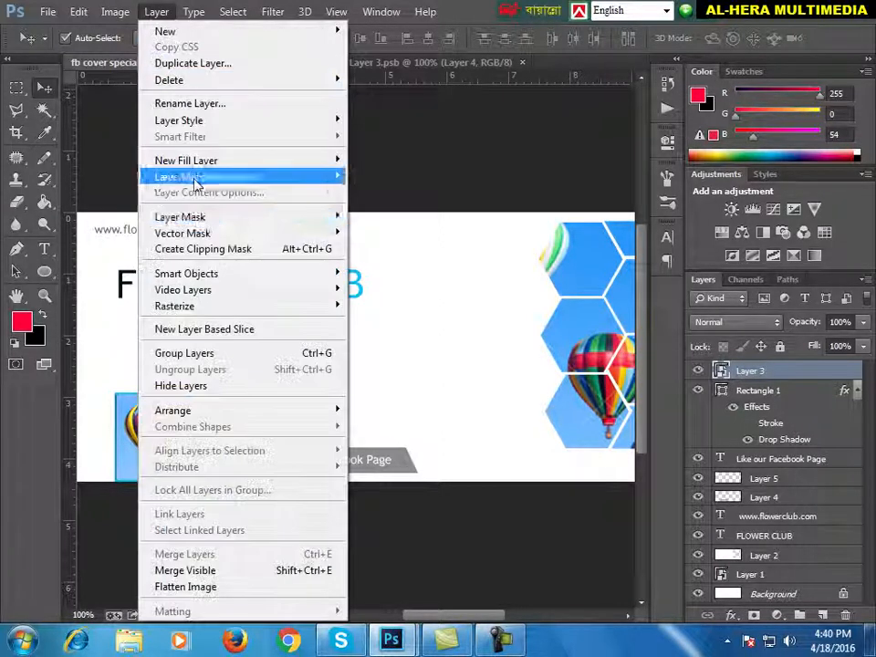
{"action": "mouse_move", "coordinate": [256, 275]}
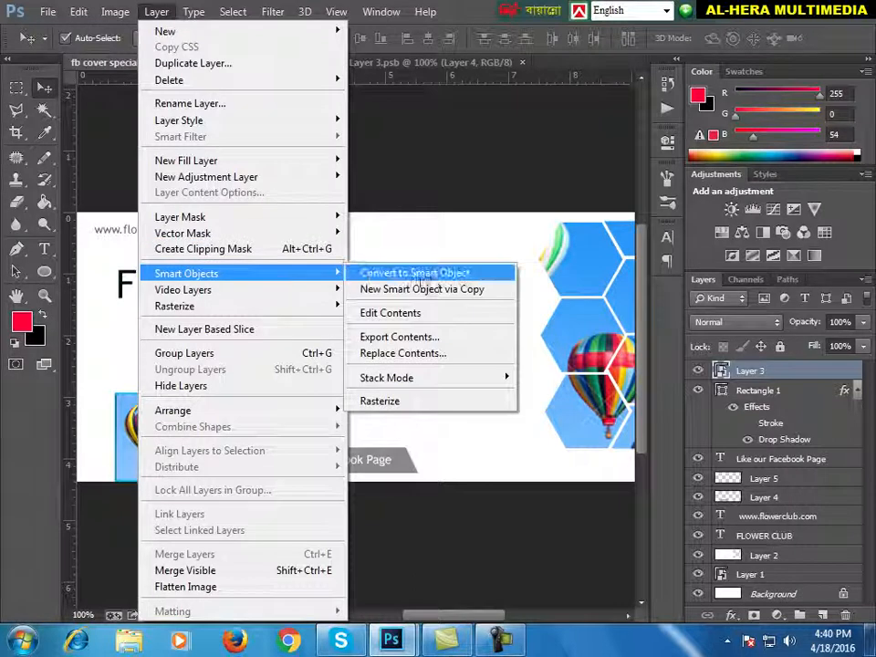
{"action": "key", "text": "Escape"}
{"action": "key", "text": "Escape"}
{"action": "key", "text": "Tab"}
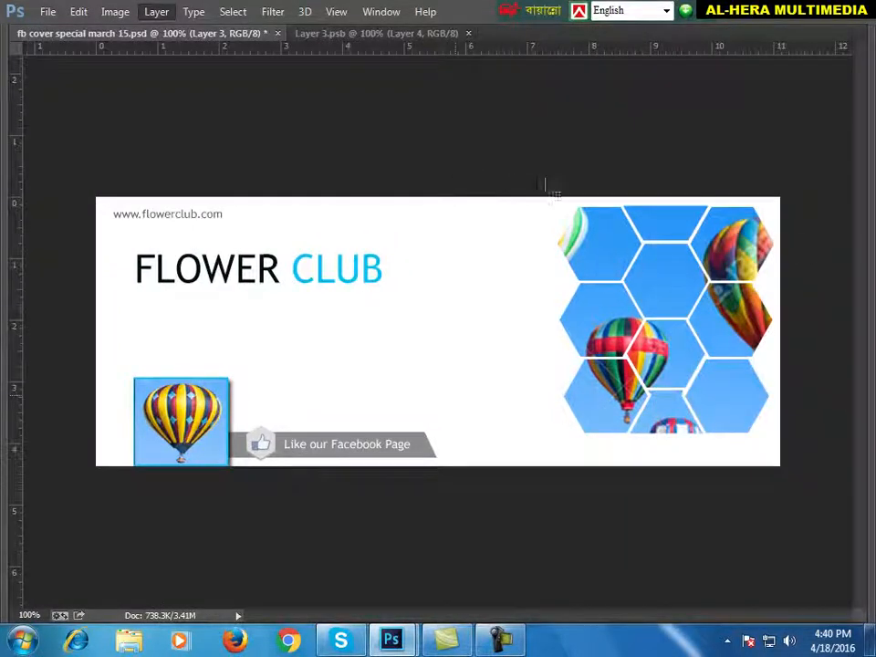